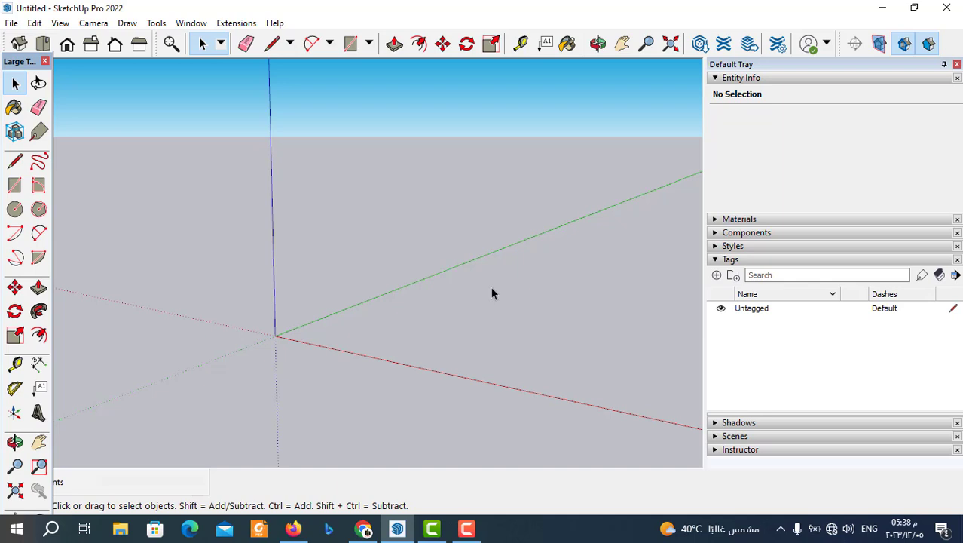
- Draw an upright rectangle about 2.05 × 2.05 m near the origin, perpendicular to the red axis
{"action": "middle_click_drag", "start_coordinate": [432, 211], "coordinate": [406, 190]}
{"action": "scroll", "coordinate": [513, 233], "scroll_direction": "down", "scroll_amount": 3}
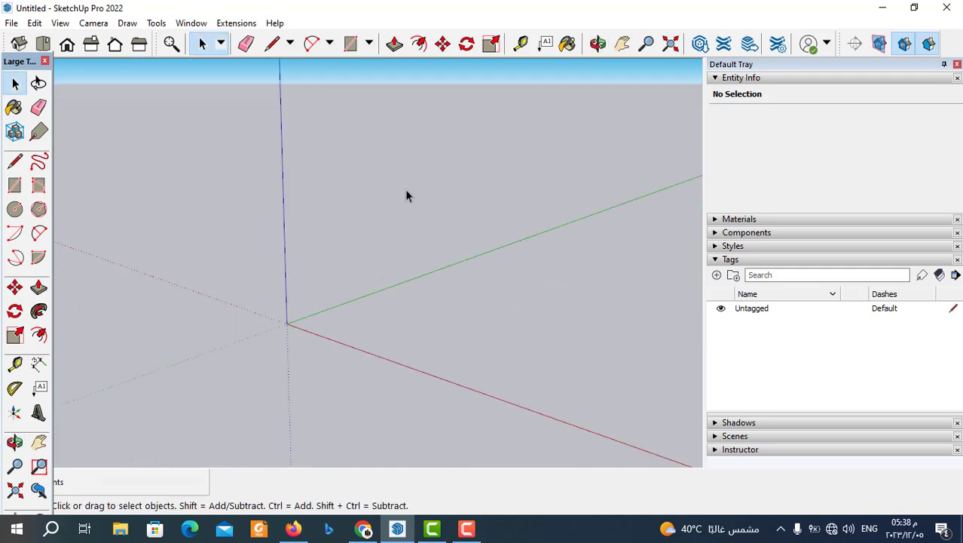
{"action": "left_click", "coordinate": [370, 45]}
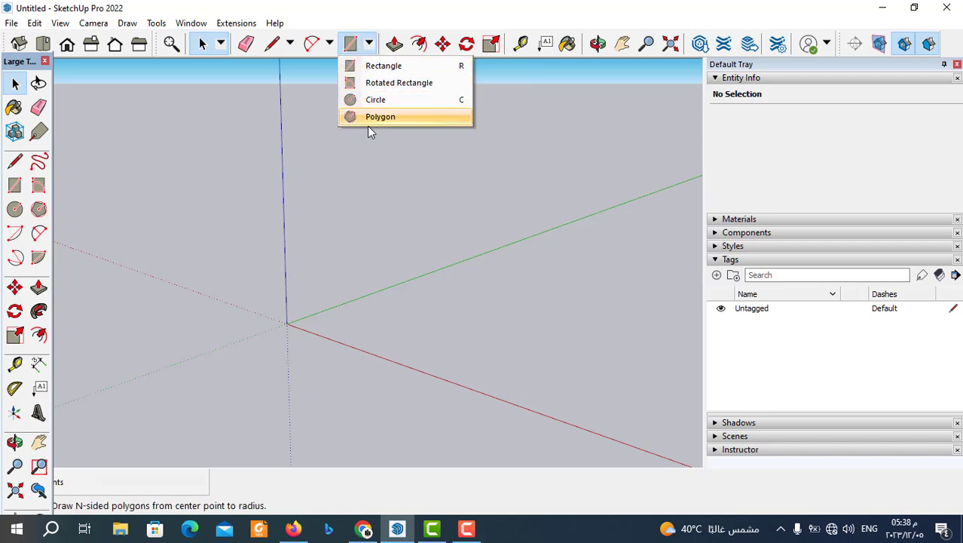
{"action": "left_click", "coordinate": [383, 66]}
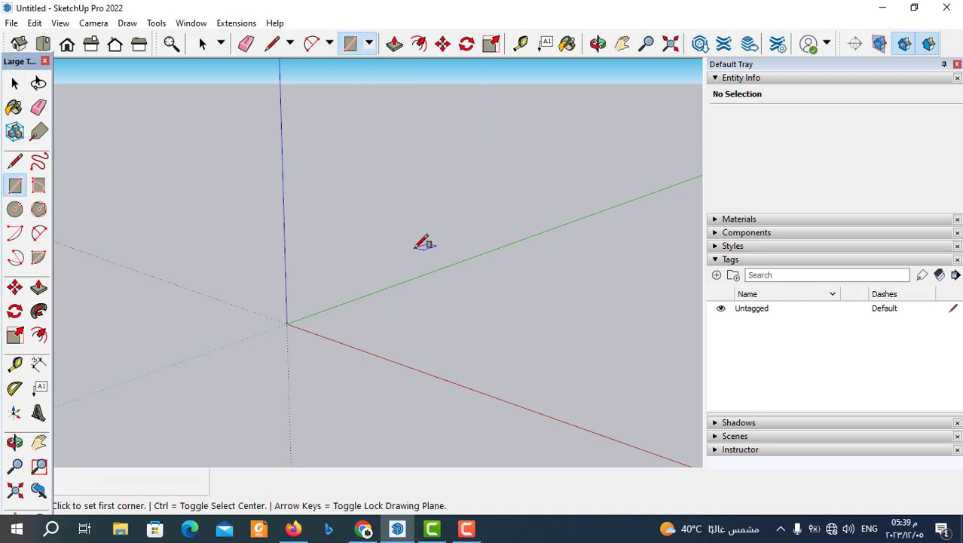
{"action": "middle_click_drag", "start_coordinate": [422, 246], "coordinate": [450, 260]}
{"action": "scroll", "coordinate": [457, 256], "scroll_direction": "down", "scroll_amount": 1}
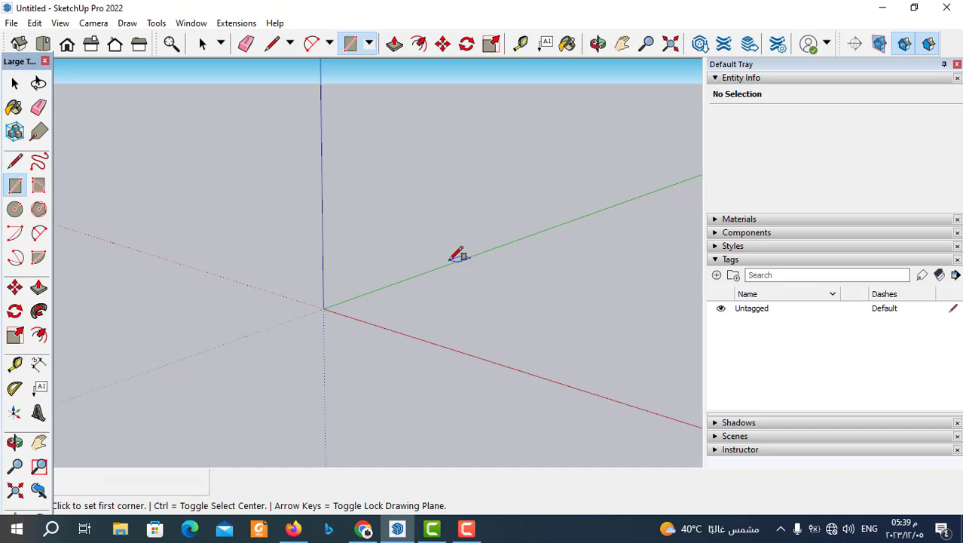
{"action": "left_click", "coordinate": [338, 335]}
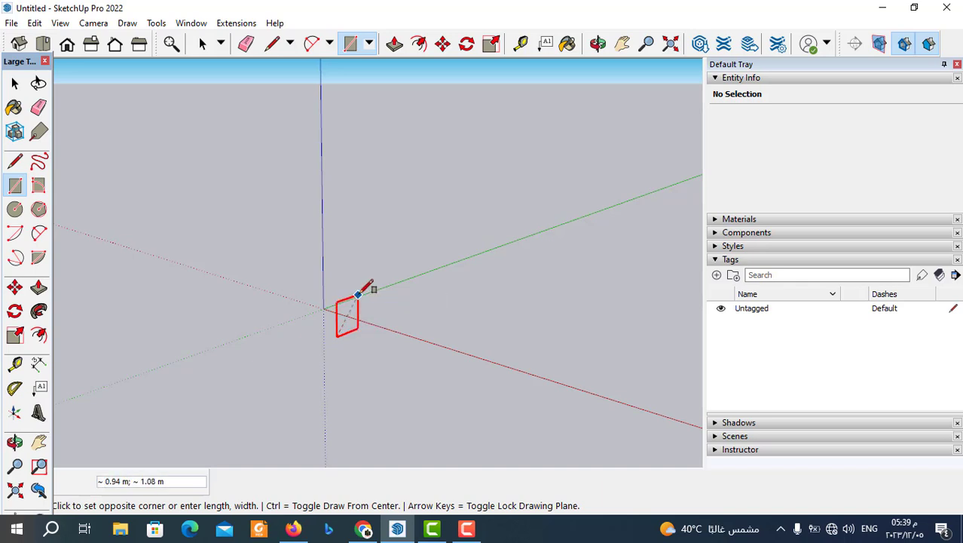
{"action": "left_click", "coordinate": [382, 257]}
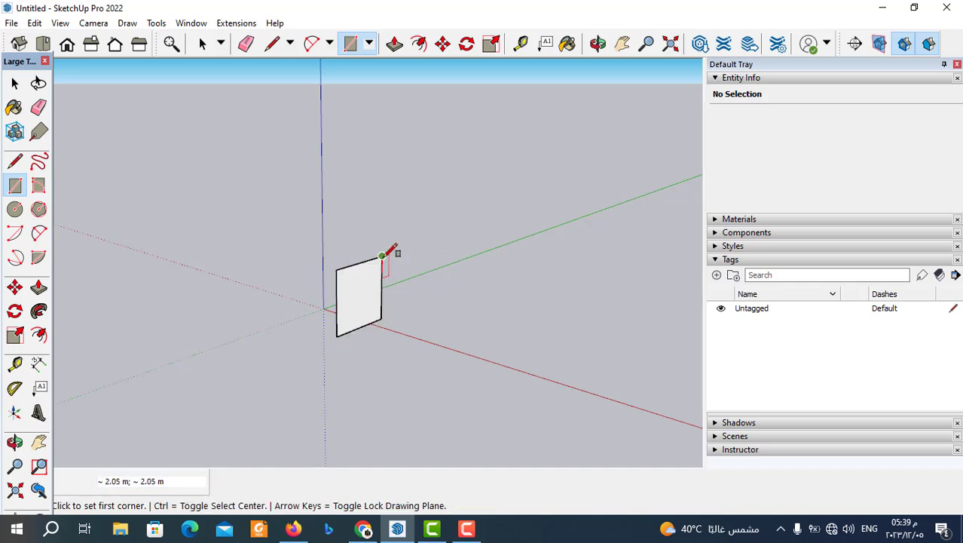
- Draw a second upright rectangle about 2.05 × 2.58 m beside the first, locked perpendicular to the green axis
{"action": "scroll", "coordinate": [433, 319], "scroll_direction": "up", "scroll_amount": 1}
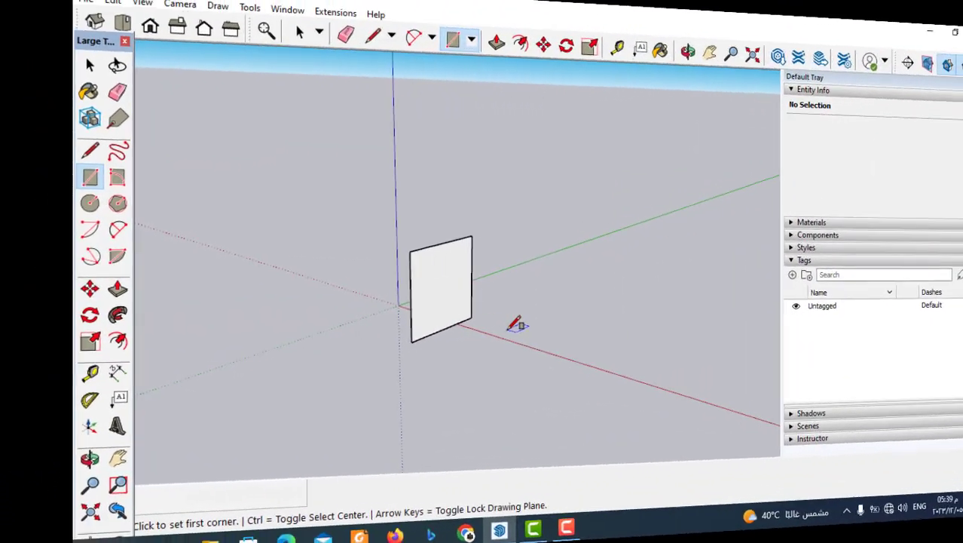
{"action": "scroll", "coordinate": [445, 229], "scroll_direction": "down", "scroll_amount": 2}
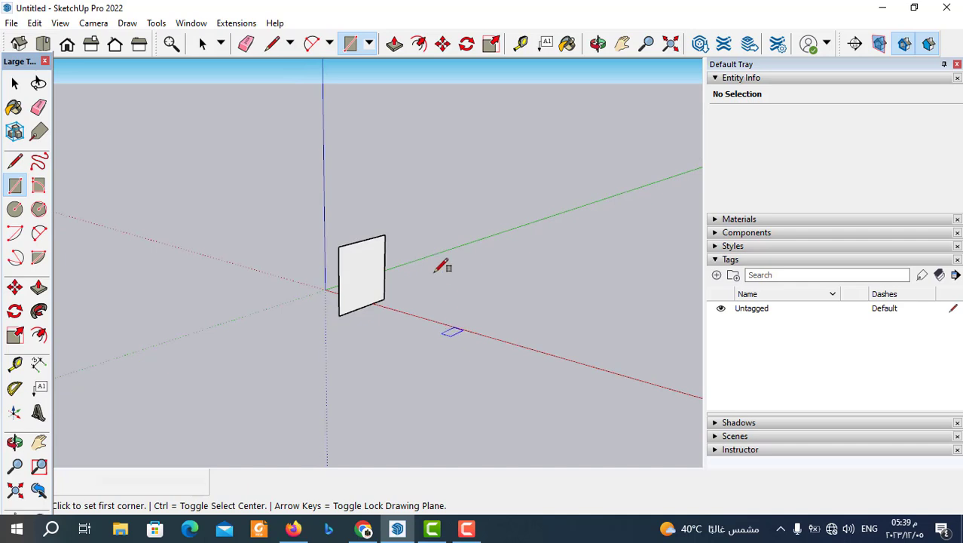
{"action": "scroll", "coordinate": [434, 272], "scroll_direction": "down", "scroll_amount": 1}
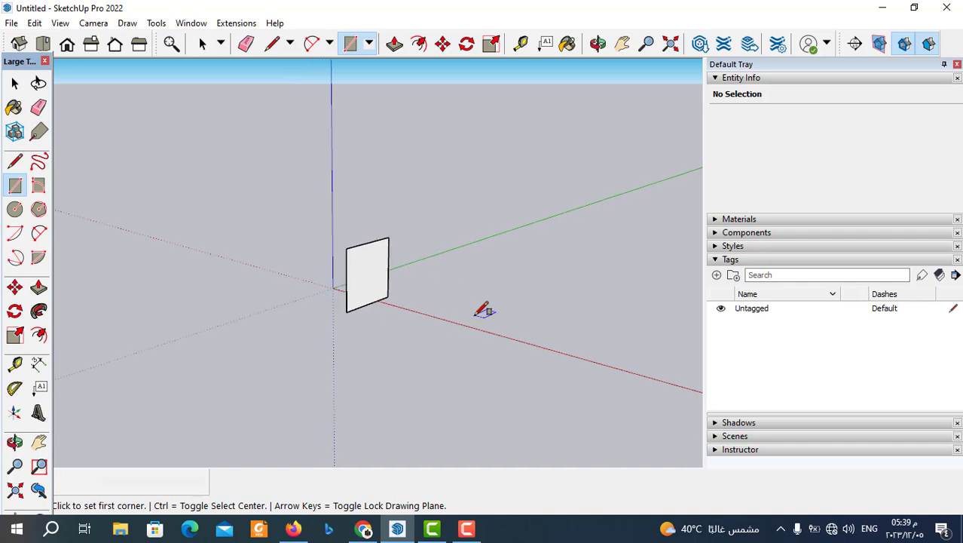
{"action": "left_click", "coordinate": [444, 314]}
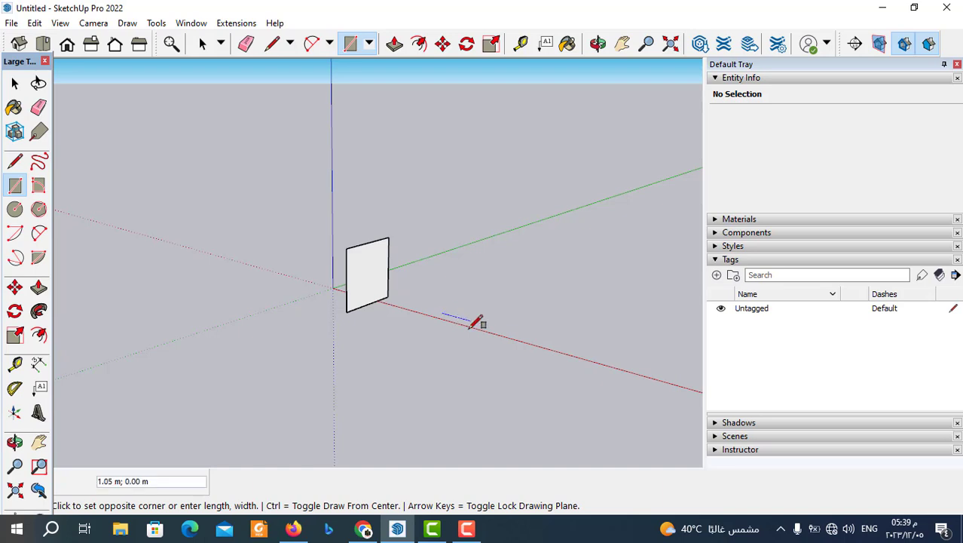
{"action": "key", "text": "Left"}
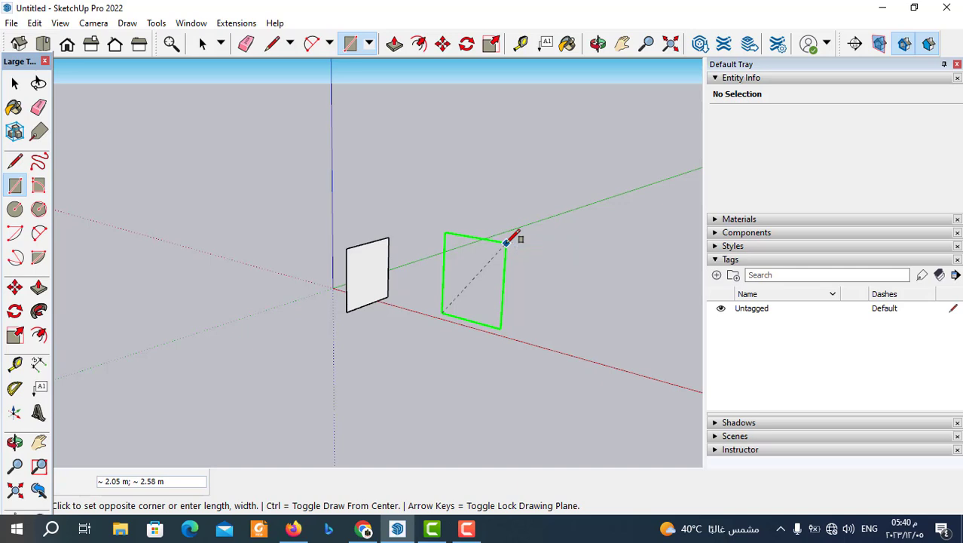
{"action": "left_click", "coordinate": [506, 243]}
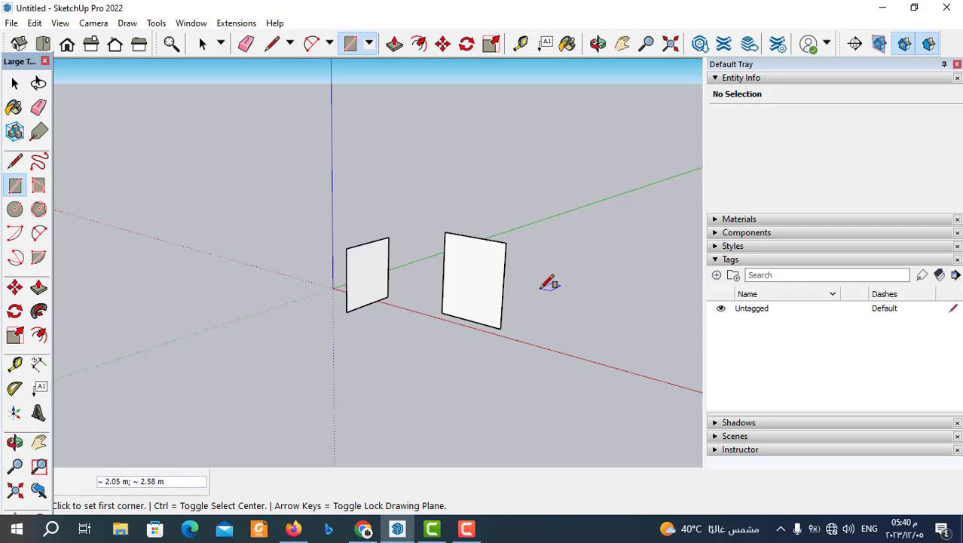
- Draw a flat rectangle about 1.97 × 3.18 m on the ground plane in front of the two upright ones
{"action": "scroll", "coordinate": [542, 220], "scroll_direction": "down", "scroll_amount": 2}
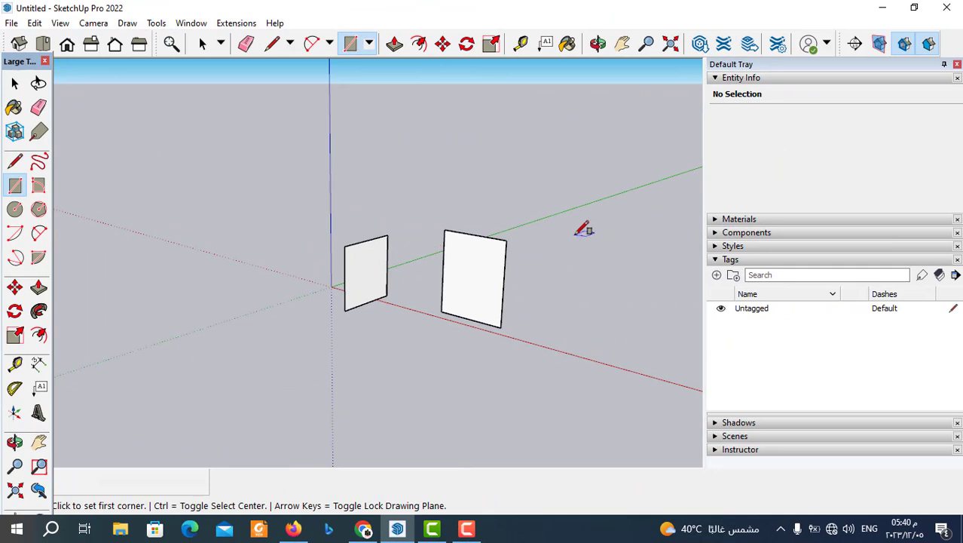
{"action": "scroll", "coordinate": [576, 226], "scroll_direction": "down", "scroll_amount": 1}
{"action": "scroll", "coordinate": [415, 333], "scroll_direction": "up", "scroll_amount": 2}
{"action": "left_click", "coordinate": [411, 317]}
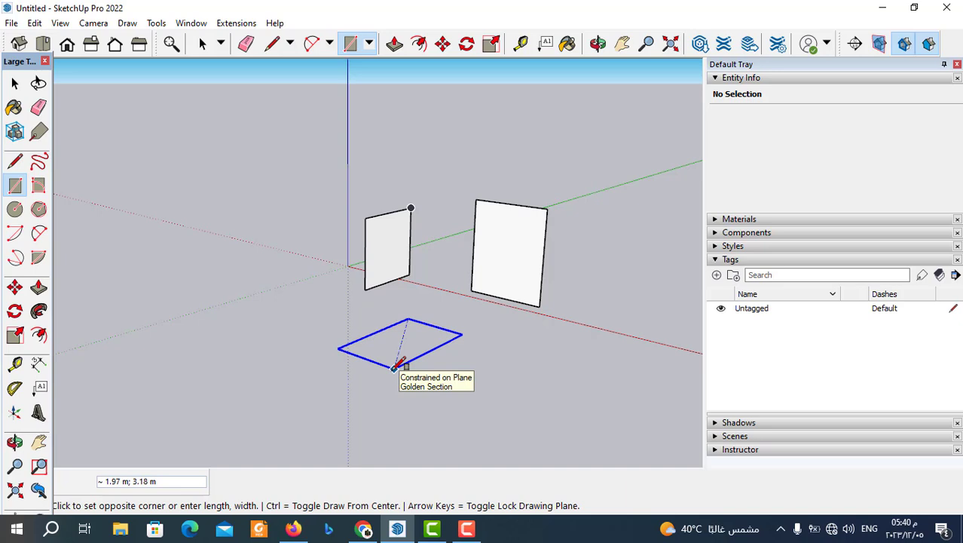
{"action": "left_click", "coordinate": [394, 367]}
- Draw a ground rectangle about 2.99 × 6.72 m with one short edge on the red axis, away from the three small rectangles
{"action": "scroll", "coordinate": [490, 252], "scroll_direction": "down", "scroll_amount": 3}
{"action": "middle_click_drag", "start_coordinate": [490, 252], "coordinate": [456, 279]}
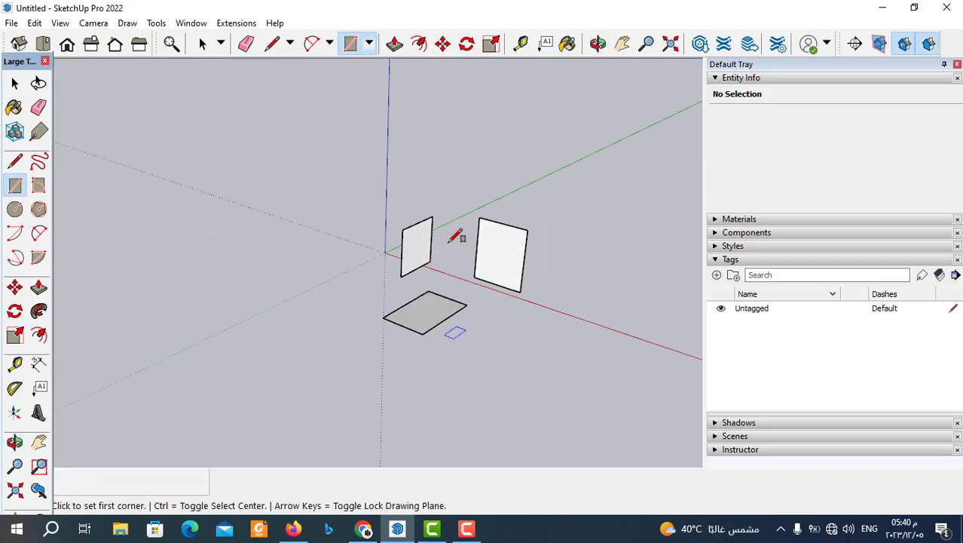
{"action": "scroll", "coordinate": [456, 279], "scroll_direction": "down", "scroll_amount": 2}
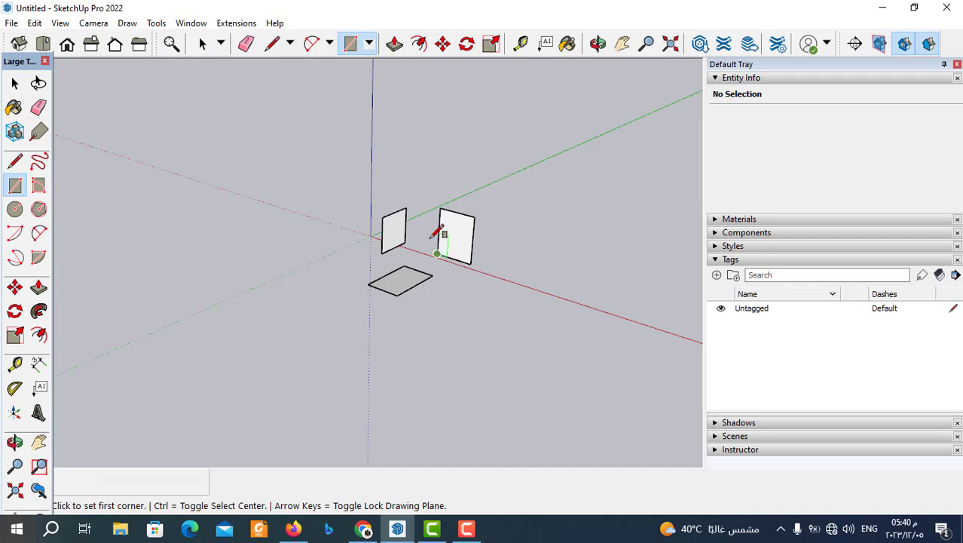
{"action": "scroll", "coordinate": [433, 249], "scroll_direction": "down", "scroll_amount": 3}
{"action": "middle_click_drag", "start_coordinate": [429, 254], "coordinate": [510, 268]}
{"action": "scroll", "coordinate": [510, 269], "scroll_direction": "up", "scroll_amount": 4}
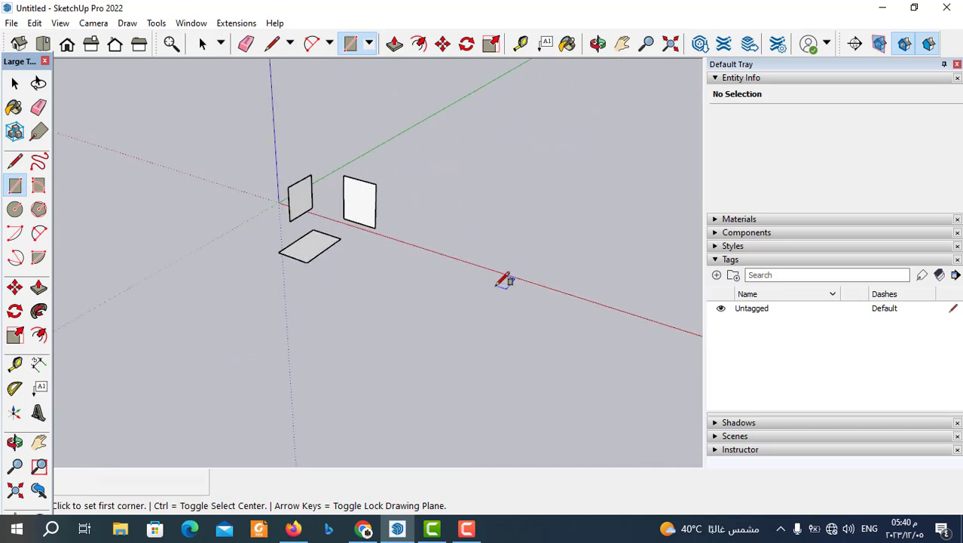
{"action": "left_click", "coordinate": [493, 263]}
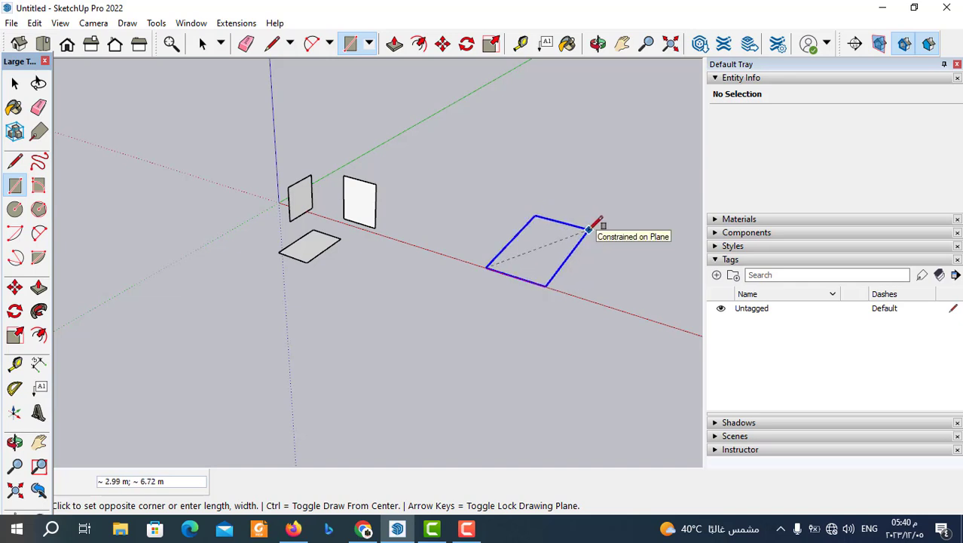
{"action": "left_click", "coordinate": [589, 228]}
- Draw an upright rectangle as a side wall along the full long edge of the large ground rectangle nearer the origin
{"action": "scroll", "coordinate": [585, 232], "scroll_direction": "up", "scroll_amount": 4}
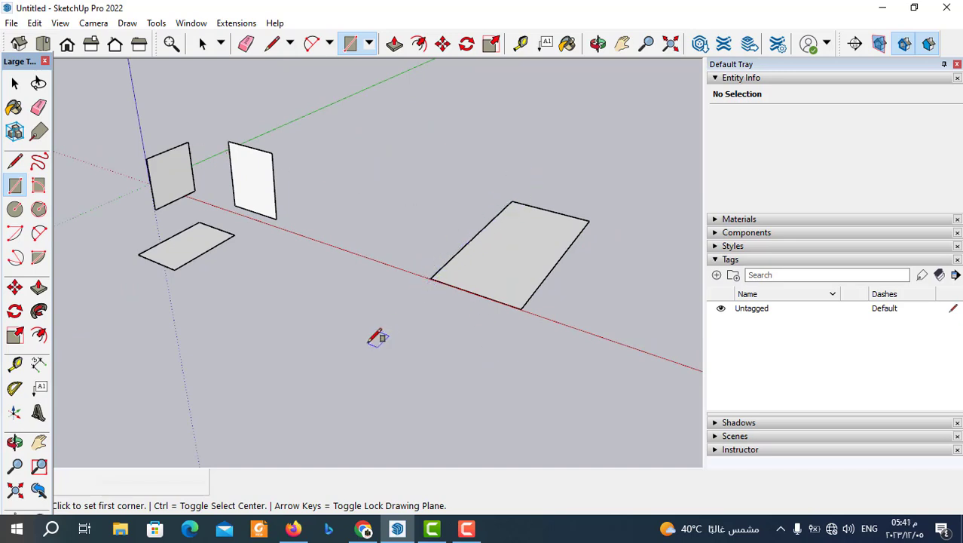
{"action": "left_click", "coordinate": [429, 278]}
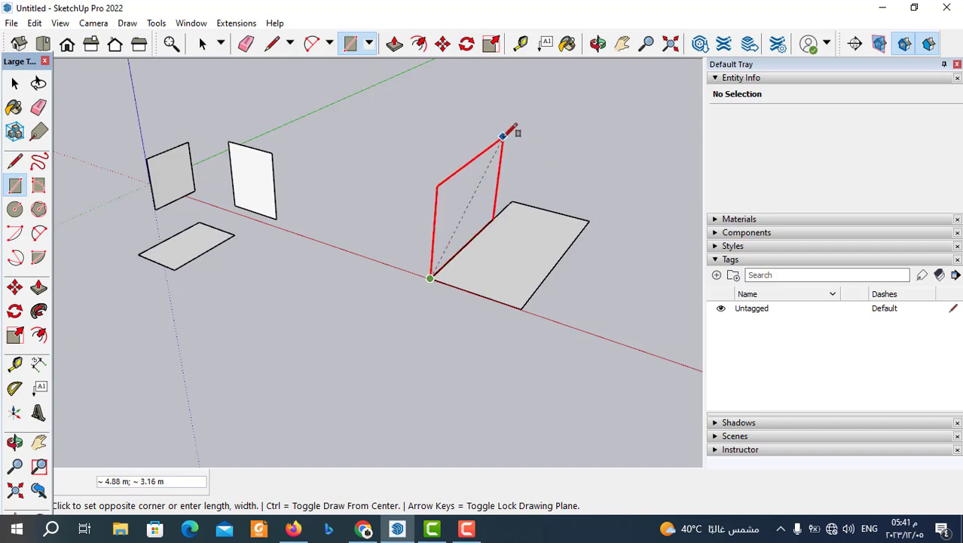
{"action": "left_click", "coordinate": [519, 141]}
- Draw a matching side wall about 2.5 m high along the opposite long edge of the large ground rectangle
{"action": "middle_click_drag", "start_coordinate": [520, 141], "coordinate": [486, 254]}
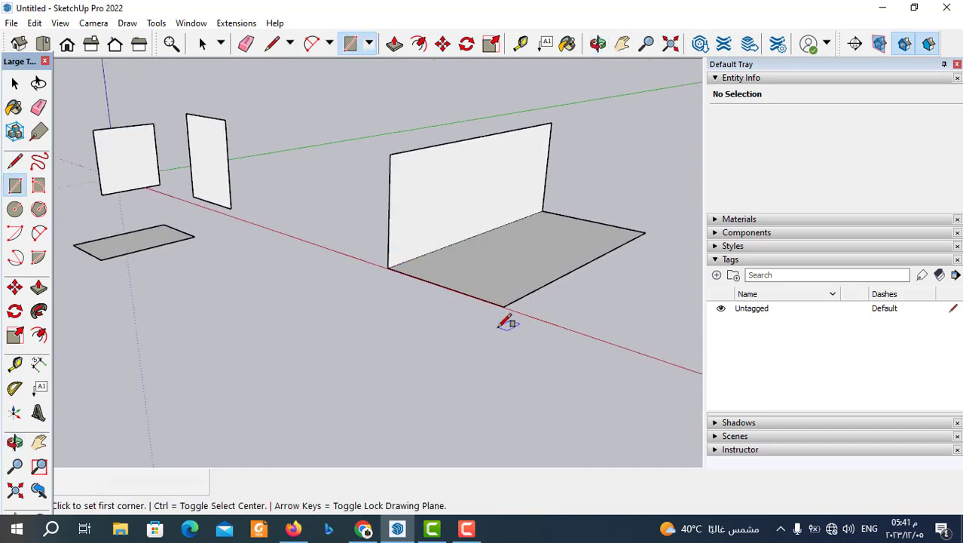
{"action": "scroll", "coordinate": [504, 314], "scroll_direction": "down", "scroll_amount": 1}
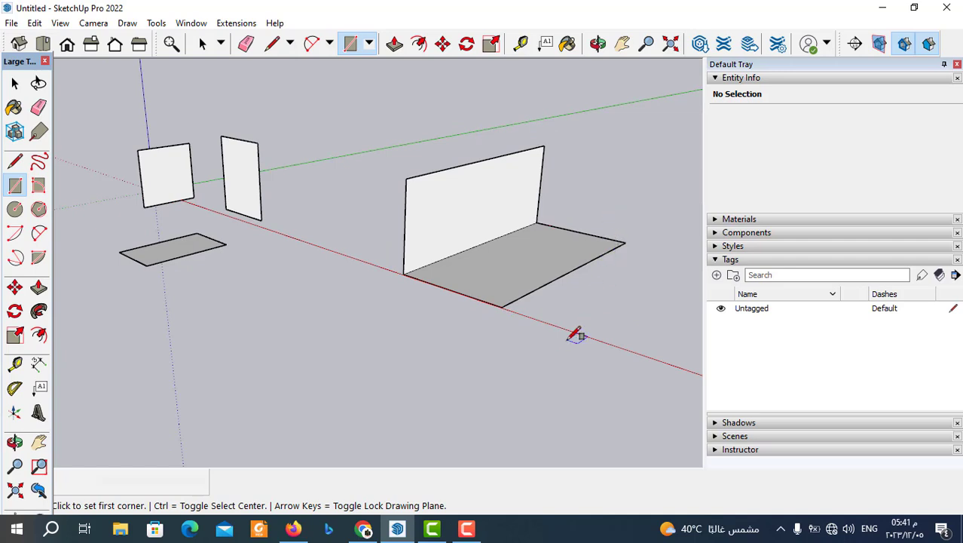
{"action": "left_click", "coordinate": [501, 308]}
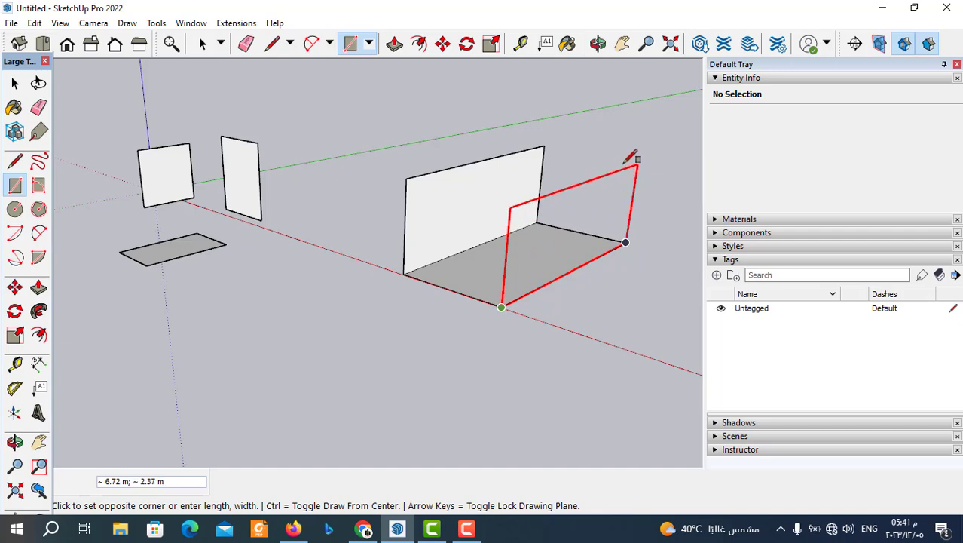
{"action": "left_click", "coordinate": [562, 144]}
- Close the end on the red axis with an upright rectangle about 2.99 × 2.50 m between the two side walls
{"action": "scroll", "coordinate": [580, 247], "scroll_direction": "down", "scroll_amount": 2}
{"action": "middle_click_drag", "start_coordinate": [508, 290], "coordinate": [589, 297]}
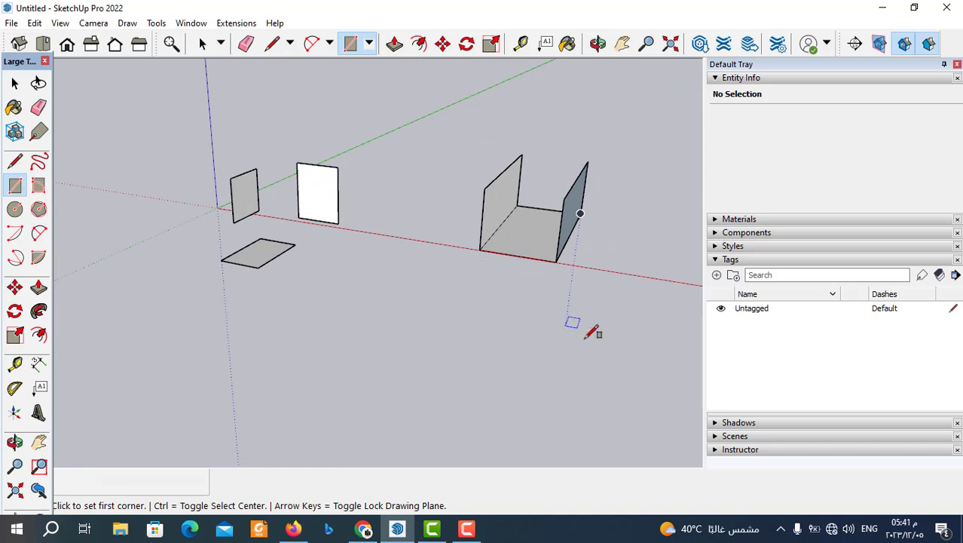
{"action": "scroll", "coordinate": [512, 265], "scroll_direction": "up", "scroll_amount": 1}
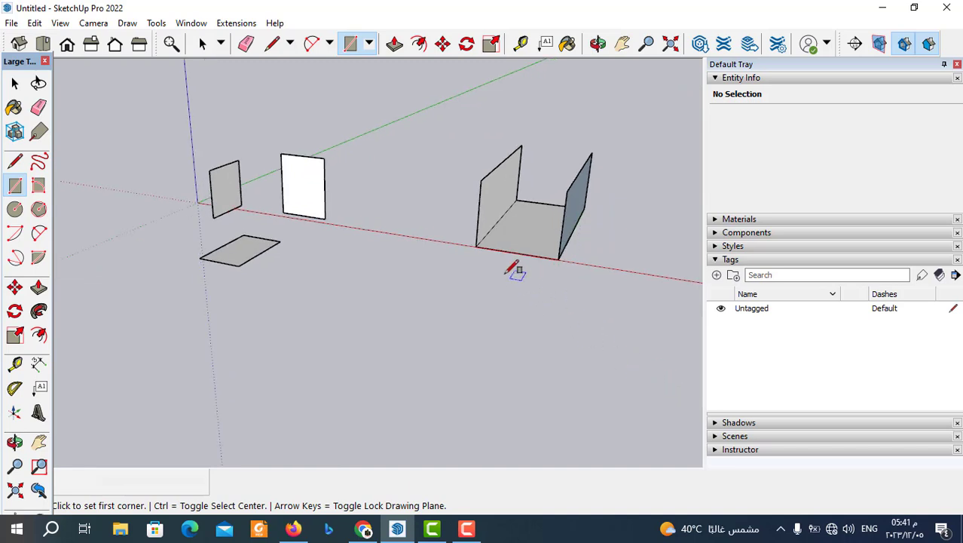
{"action": "left_click", "coordinate": [476, 247]}
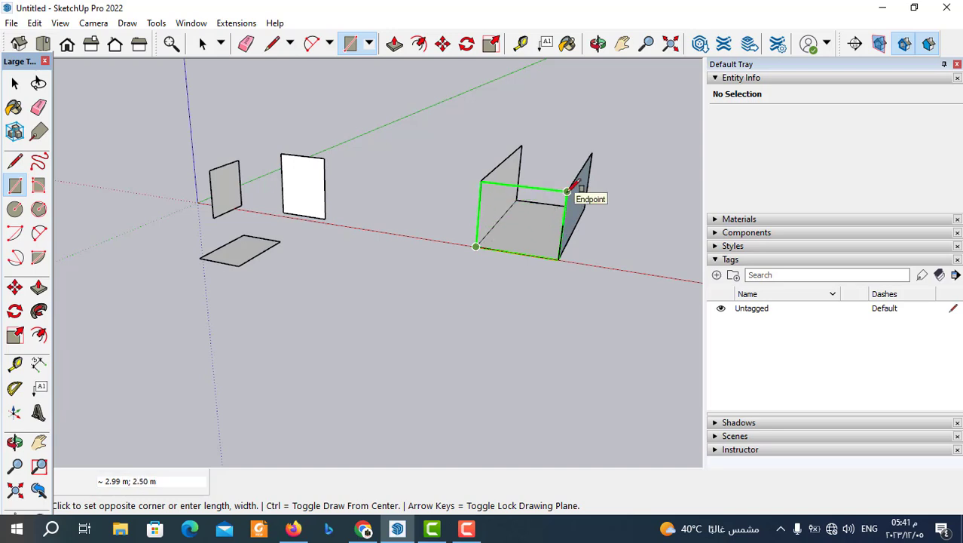
{"action": "left_click", "coordinate": [567, 192]}
- Close the opposite open end with an upright rectangle about 2.99 × 2.54 m between the side walls' corners
{"action": "middle_click_drag", "start_coordinate": [586, 253], "coordinate": [281, 273]}
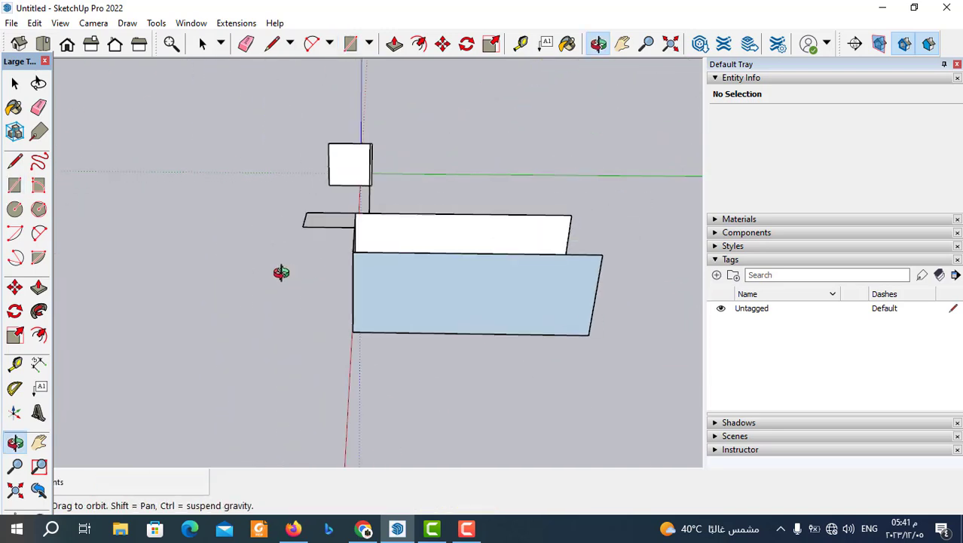
{"action": "middle_click_drag", "start_coordinate": [544, 273], "coordinate": [279, 302]}
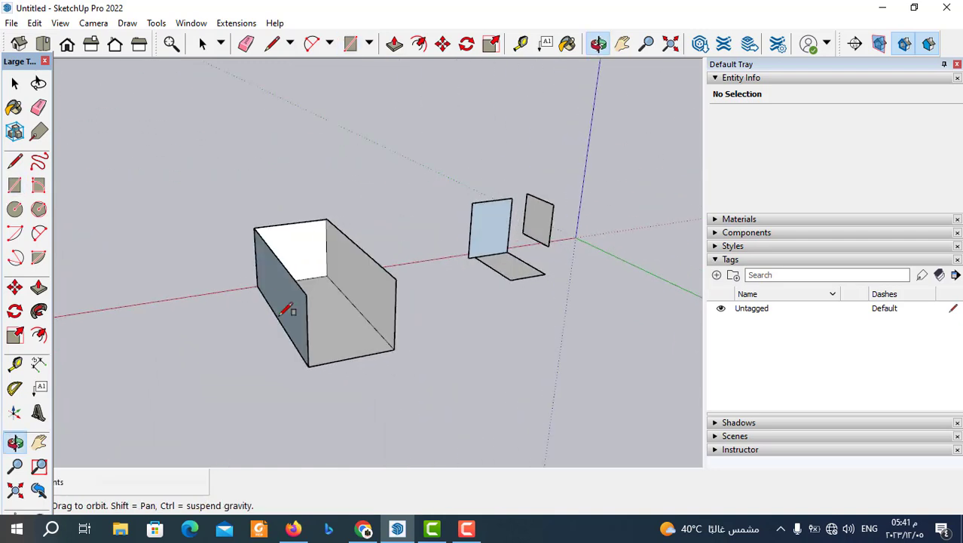
{"action": "left_click", "coordinate": [307, 366]}
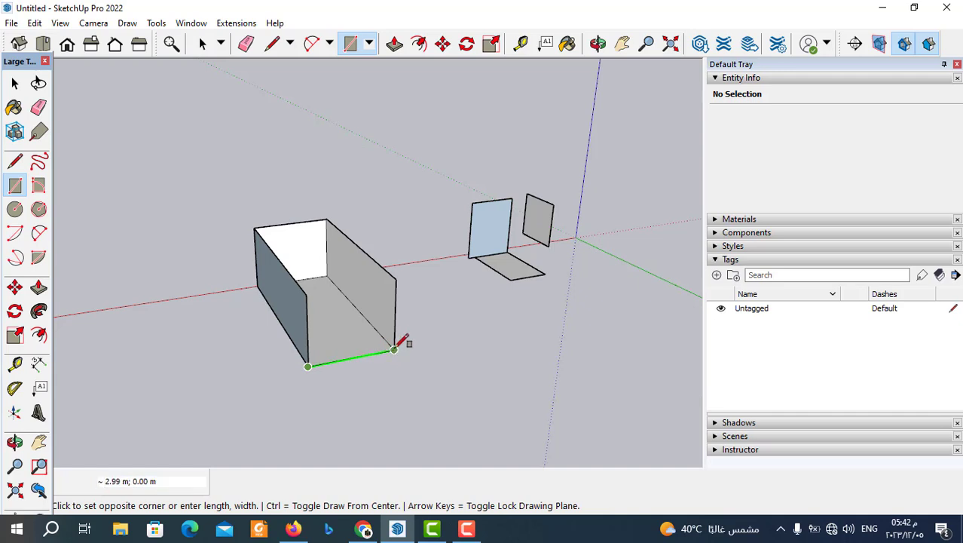
{"action": "left_click", "coordinate": [397, 276]}
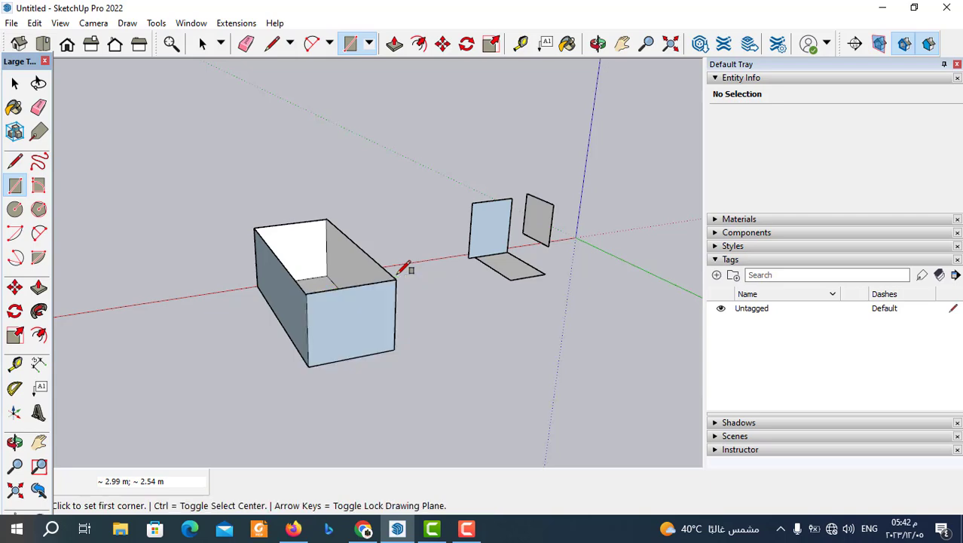
- Cover the open top of the box with a rectangle drawn between diagonally opposite upper wall corners
{"action": "scroll", "coordinate": [359, 334], "scroll_direction": "down", "scroll_amount": 3}
{"action": "middle_click_drag", "start_coordinate": [359, 334], "coordinate": [493, 309]}
{"action": "middle_click_drag", "start_coordinate": [408, 334], "coordinate": [490, 327]}
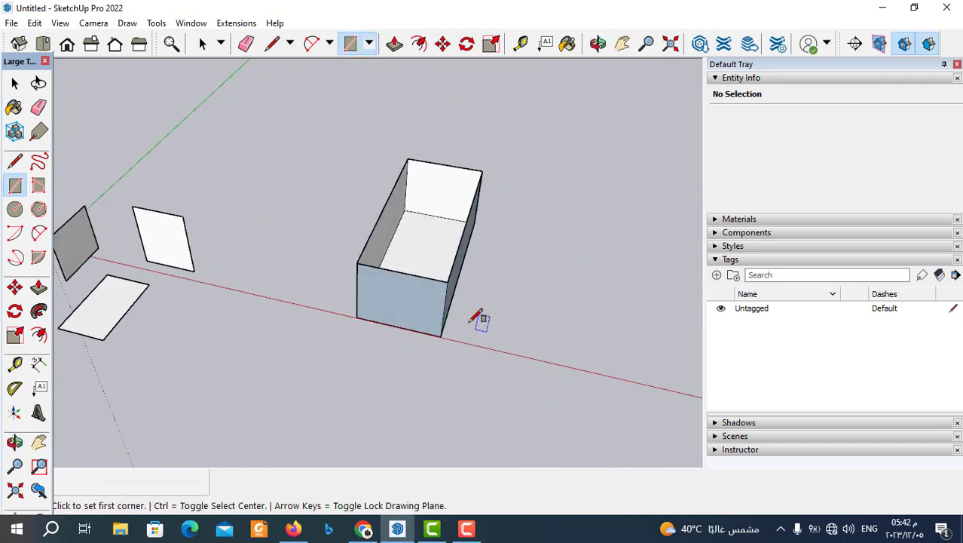
{"action": "left_click", "coordinate": [450, 282]}
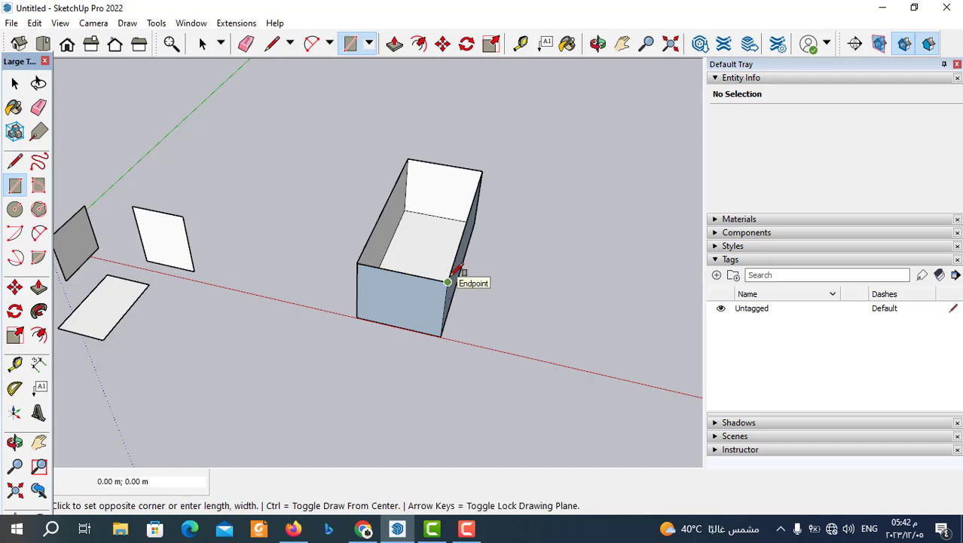
{"action": "left_click", "coordinate": [407, 158]}
- Examine the closed box and the three separate rectangles from several sides and distances
{"action": "scroll", "coordinate": [537, 252], "scroll_direction": "down", "scroll_amount": 2}
{"action": "middle_click_drag", "start_coordinate": [538, 252], "coordinate": [441, 267]}
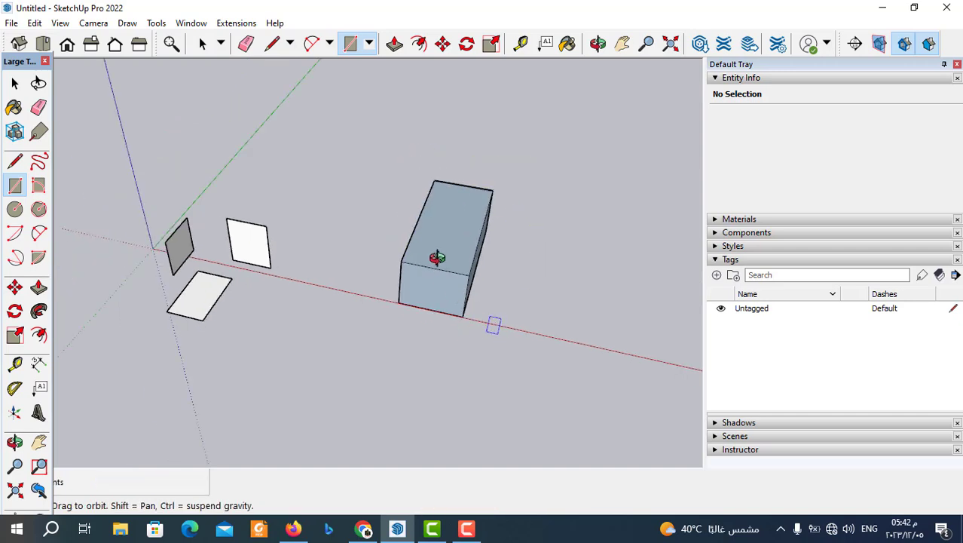
{"action": "middle_click_drag", "start_coordinate": [403, 209], "coordinate": [456, 335]}
{"action": "scroll", "coordinate": [441, 269], "scroll_direction": "up", "scroll_amount": 2}
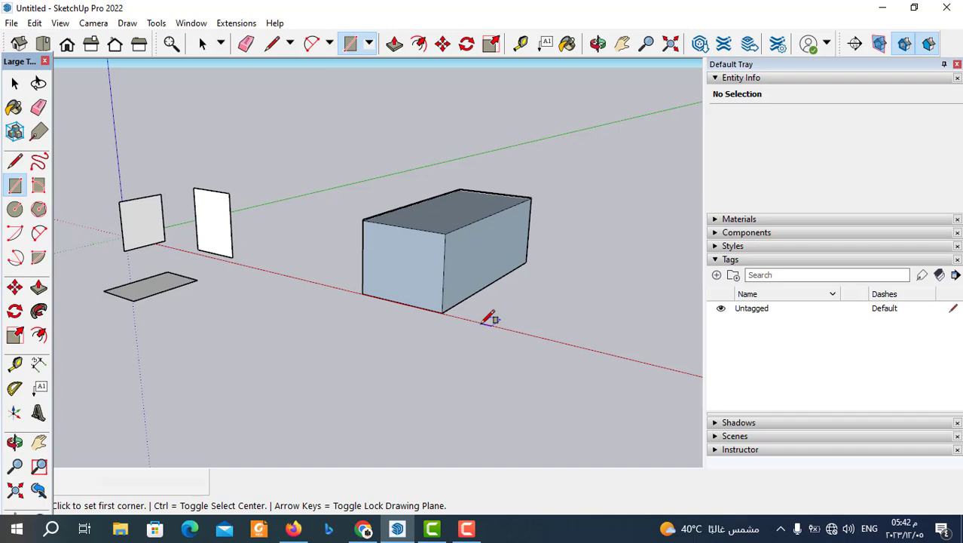
{"action": "middle_click_drag", "start_coordinate": [443, 303], "coordinate": [567, 262]}
{"action": "scroll", "coordinate": [441, 231], "scroll_direction": "up", "scroll_amount": 3}
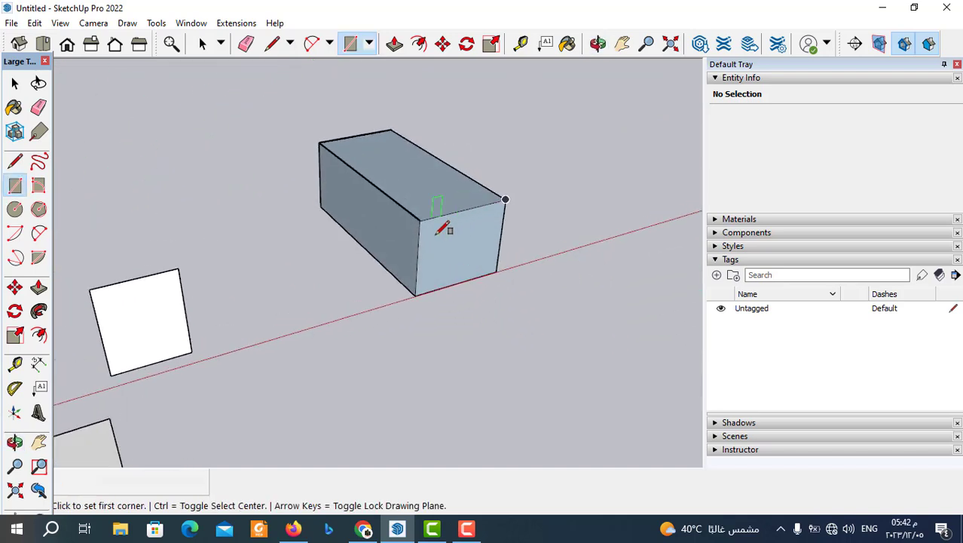
{"action": "middle_click_drag", "start_coordinate": [432, 244], "coordinate": [433, 187]}
{"action": "scroll", "coordinate": [432, 194], "scroll_direction": "up", "scroll_amount": 3}
{"action": "scroll", "coordinate": [451, 259], "scroll_direction": "down", "scroll_amount": 3}
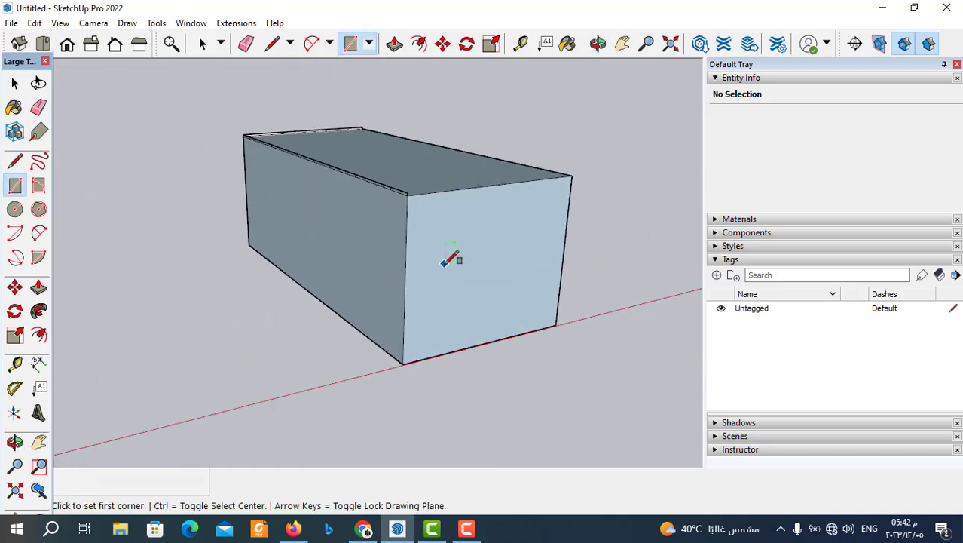
{"action": "middle_click_drag", "start_coordinate": [452, 258], "coordinate": [370, 248]}
{"action": "scroll", "coordinate": [534, 248], "scroll_direction": "down", "scroll_amount": 2}
{"action": "middle_click_drag", "start_coordinate": [534, 248], "coordinate": [559, 217]}
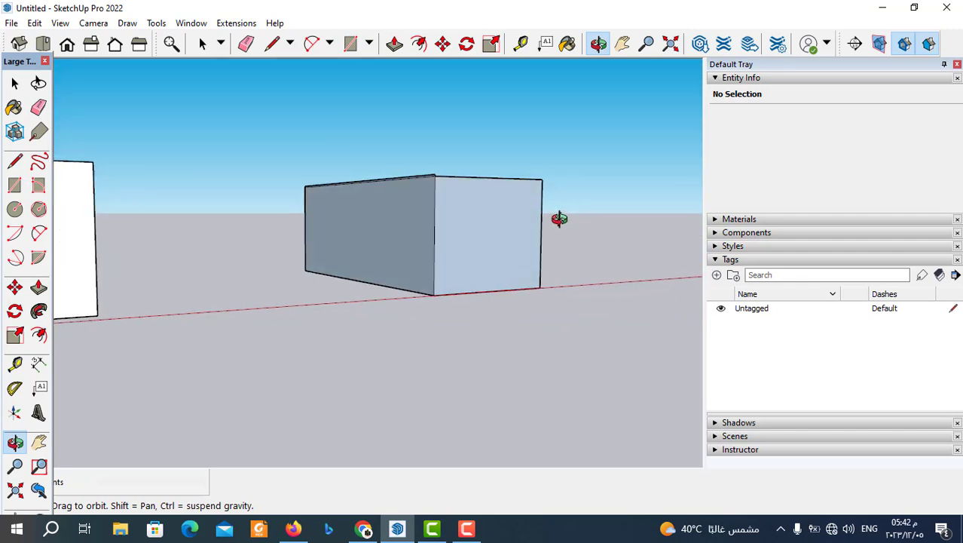
{"action": "scroll", "coordinate": [512, 274], "scroll_direction": "down", "scroll_amount": 3}
{"action": "scroll", "coordinate": [452, 308], "scroll_direction": "down", "scroll_amount": 2}
{"action": "middle_click_drag", "start_coordinate": [452, 308], "coordinate": [381, 338]}
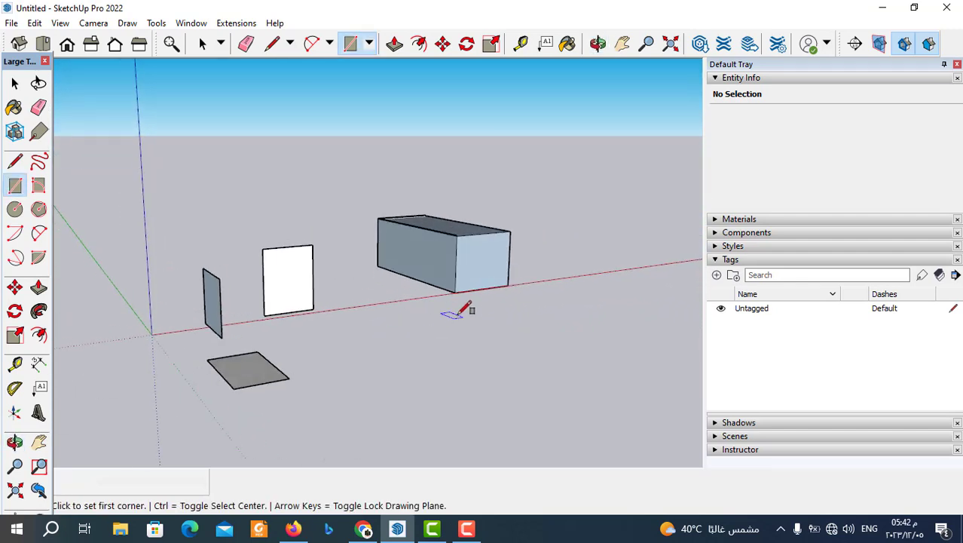
{"action": "scroll", "coordinate": [457, 309], "scroll_direction": "up", "scroll_amount": 2}
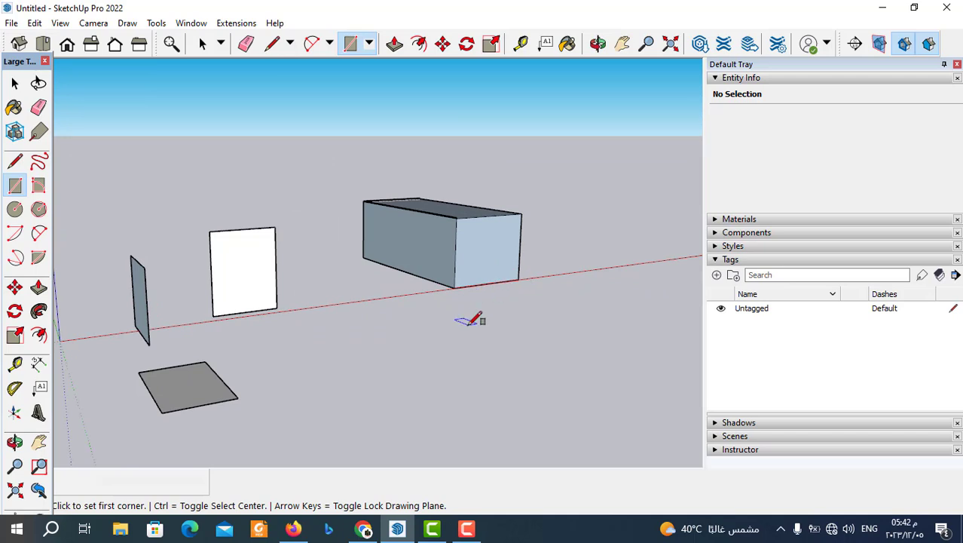
{"action": "middle_click_drag", "start_coordinate": [453, 297], "coordinate": [388, 339]}
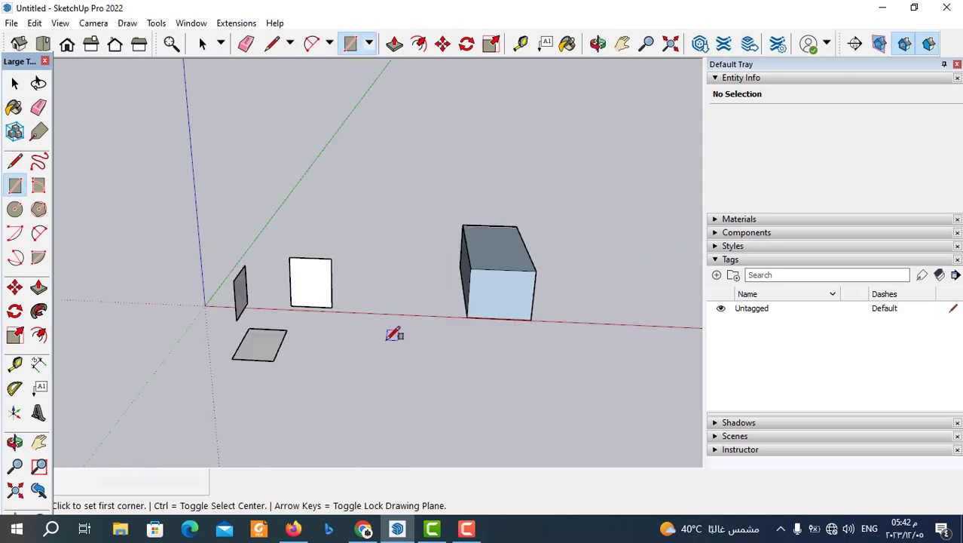